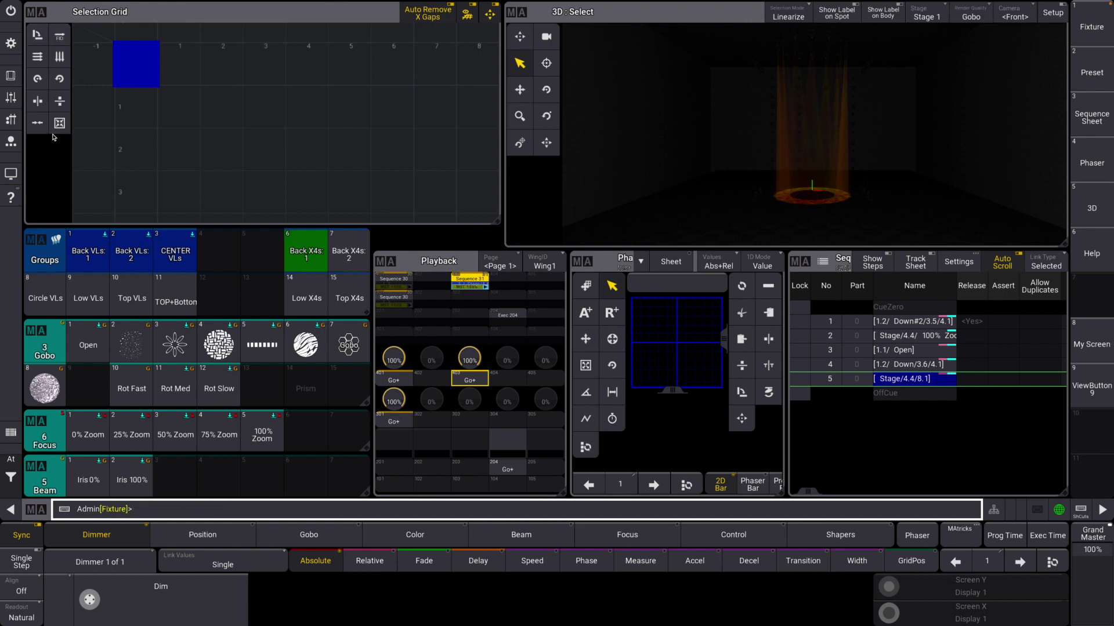
Select the Back VLs 1 group and arrange its fixtures in a single row in the selection grid.
left_click(88, 254)
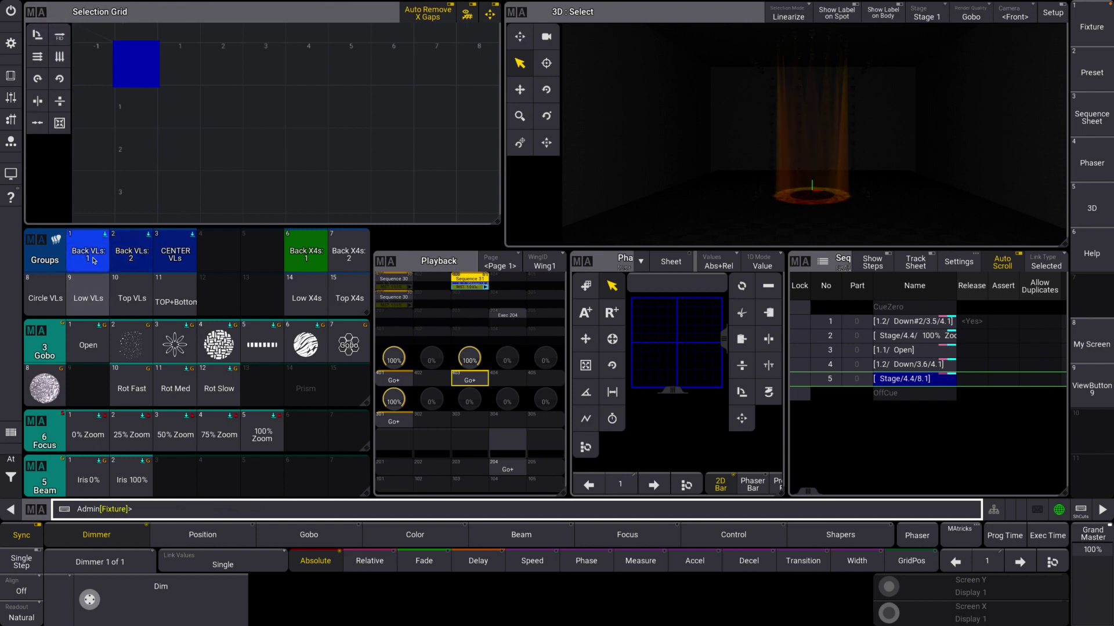
left_click(134, 69)
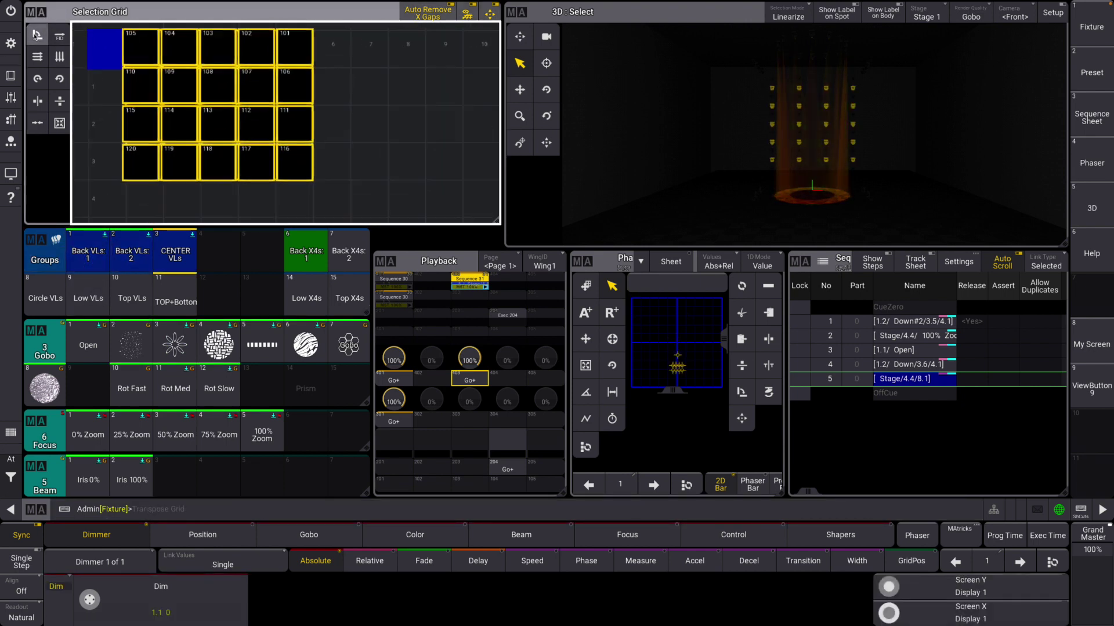
left_click(58, 37)
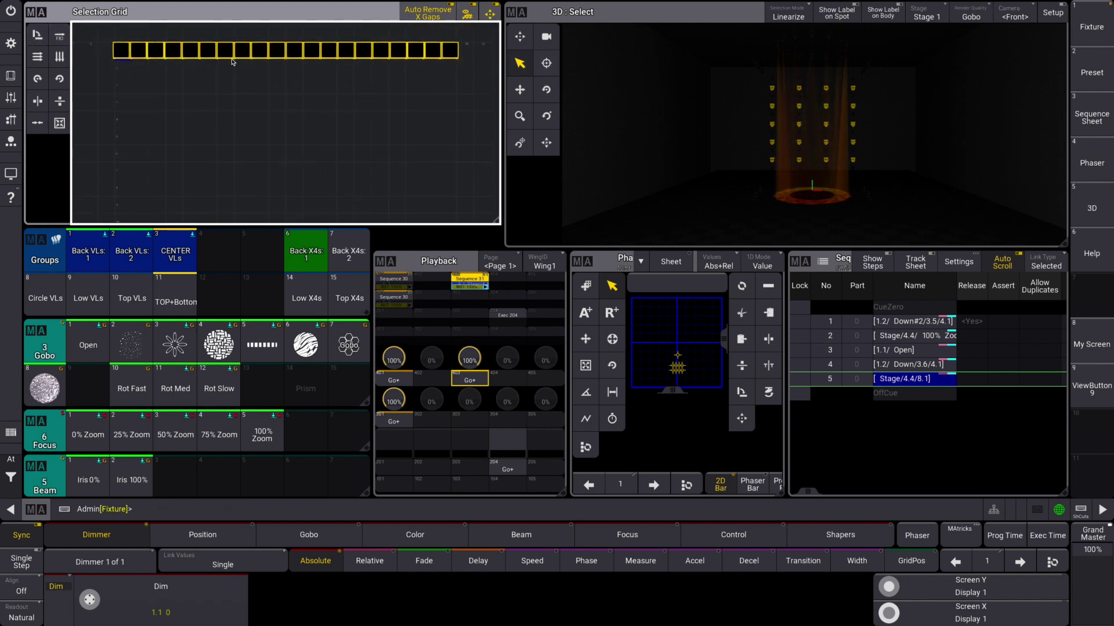
left_click(88, 253)
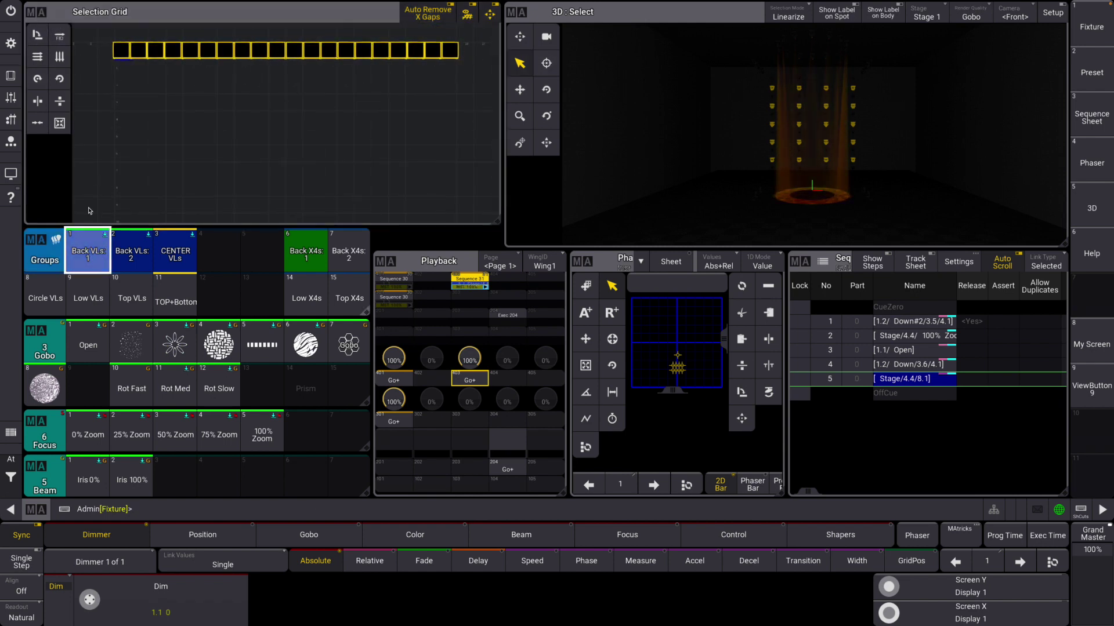
left_click(46, 58)
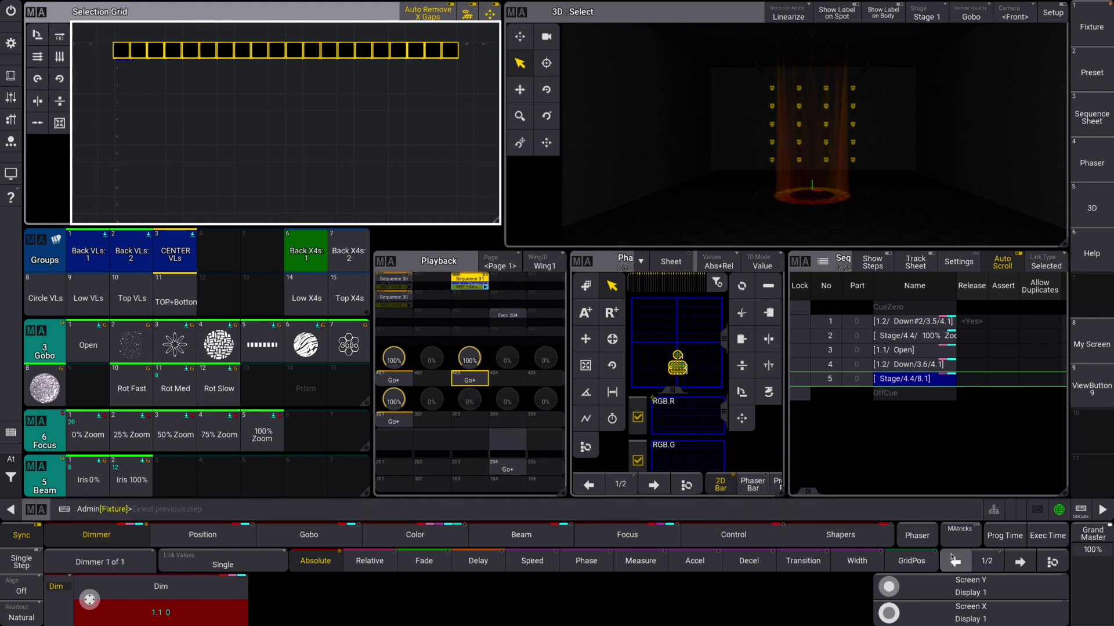
Try the Mirror transform in the MAtricks settings and return it to None.
left_click(959, 532)
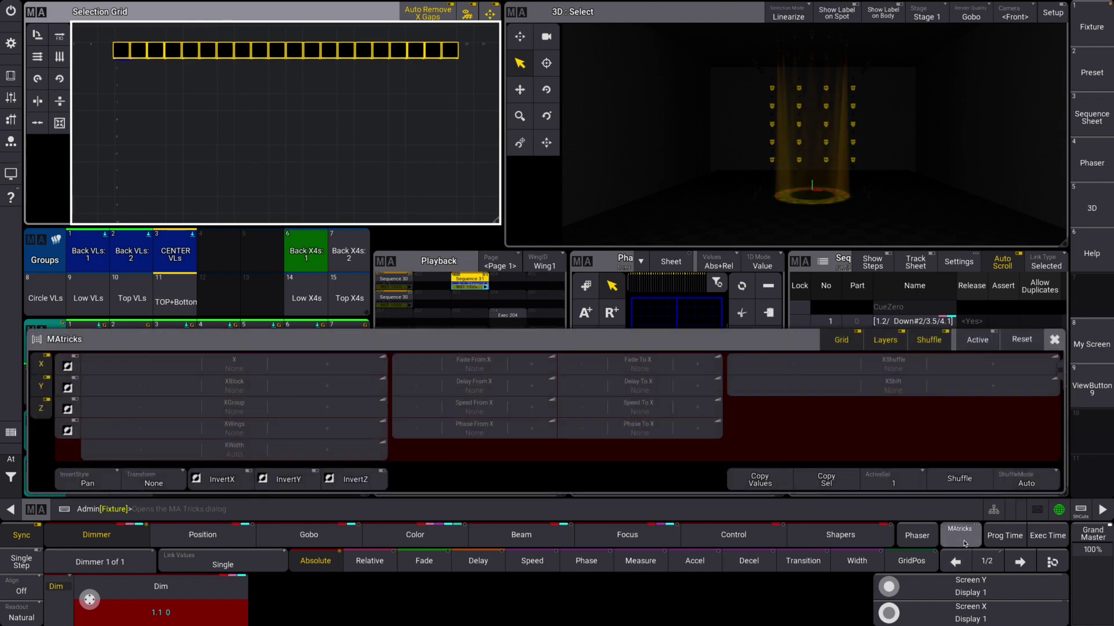
left_click(161, 479)
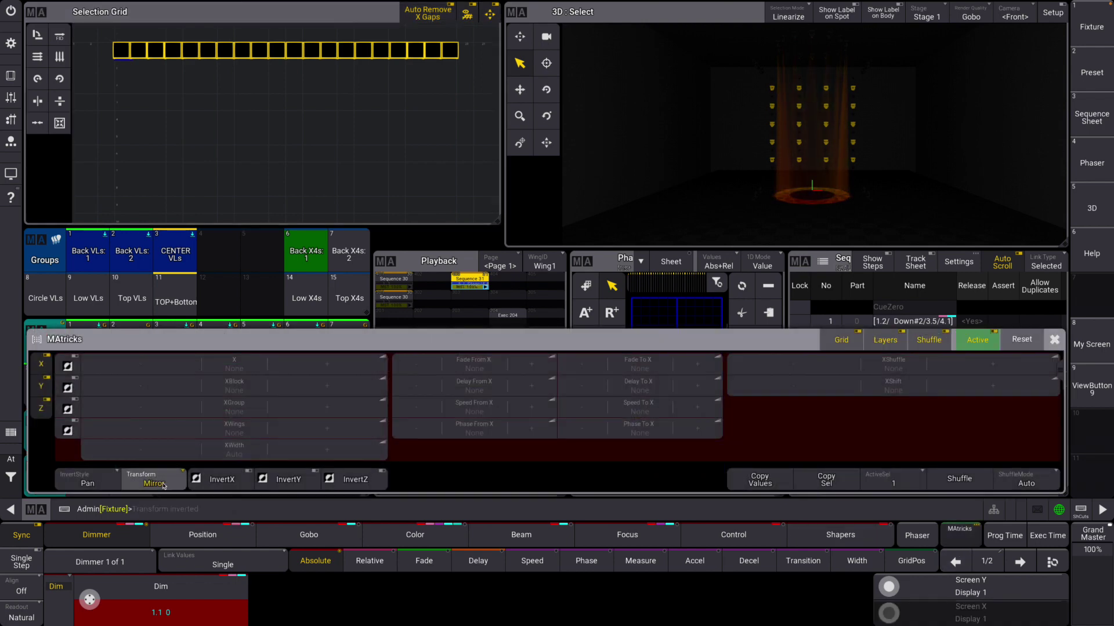
left_click(163, 484)
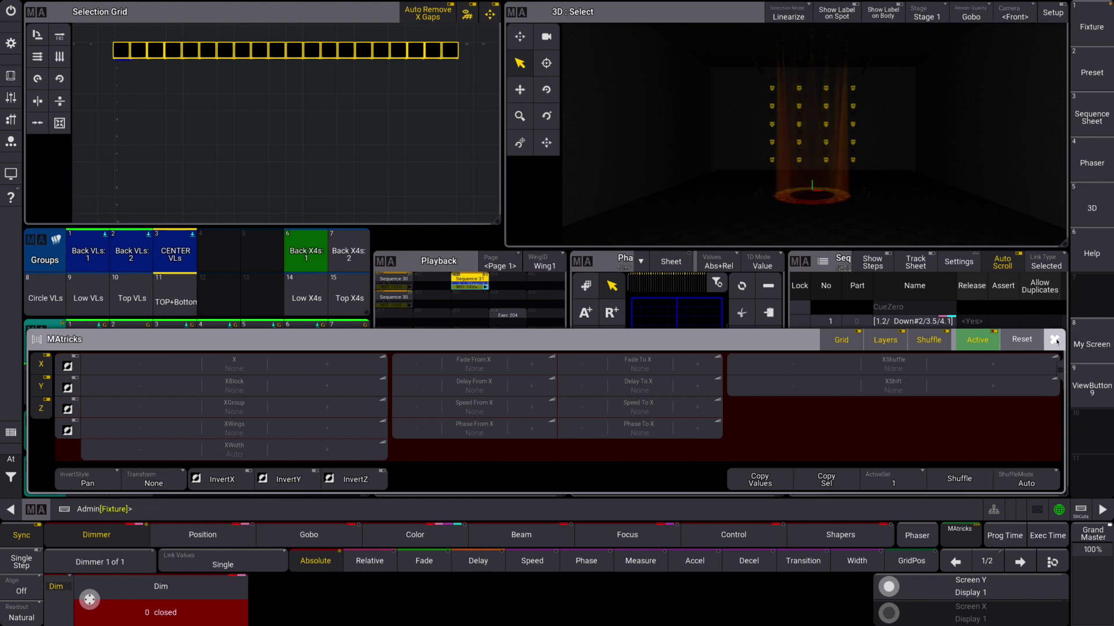
left_click(157, 485)
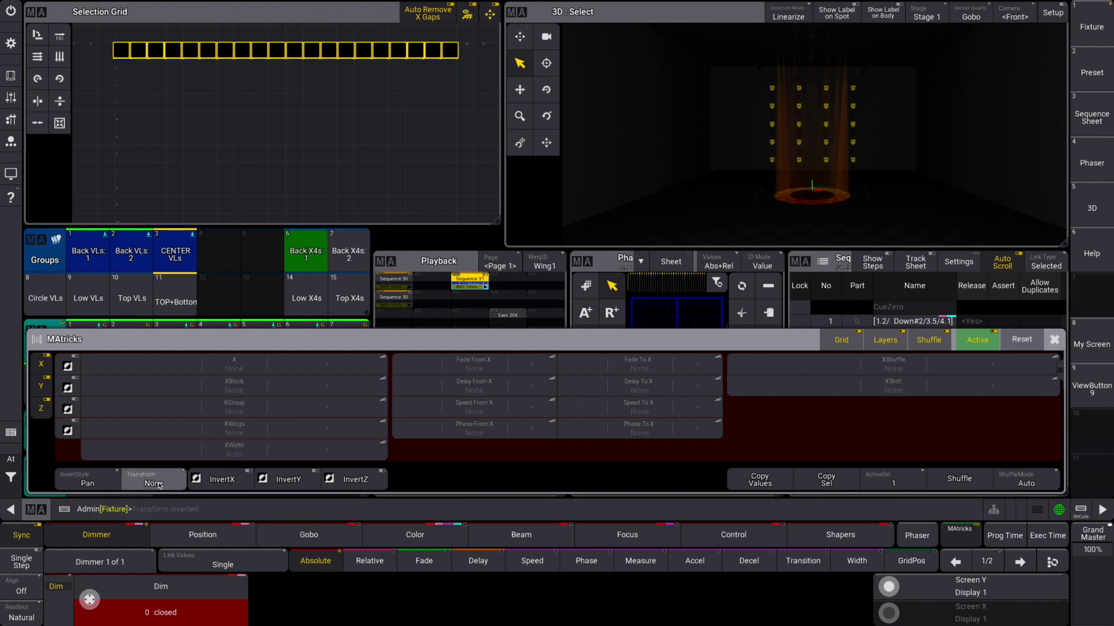
left_click(159, 485)
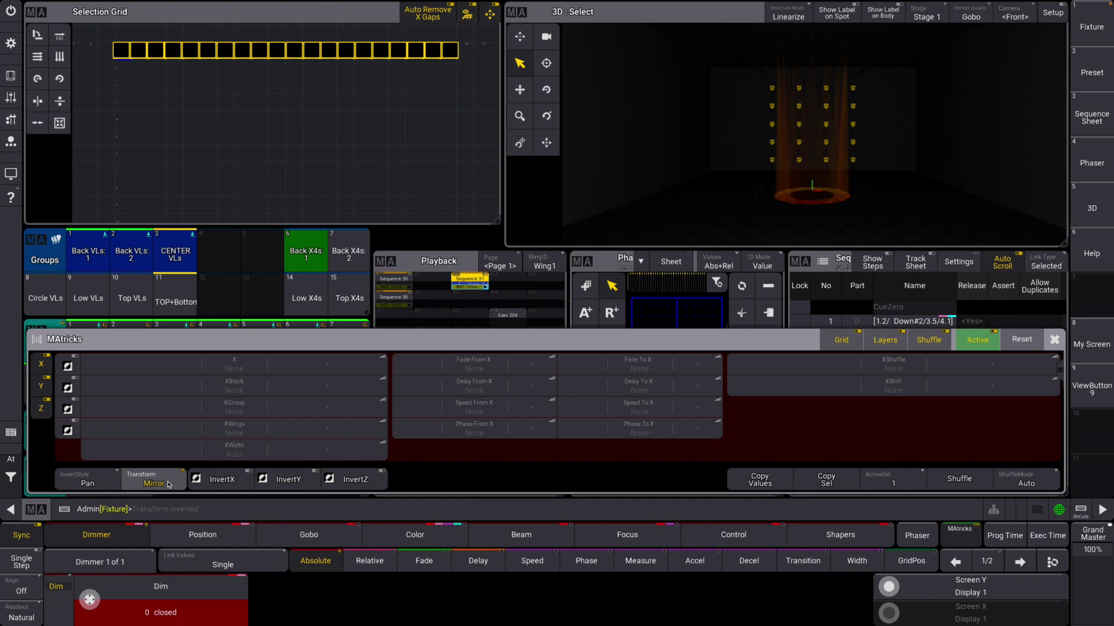
left_click(168, 485)
left_click(1055, 339)
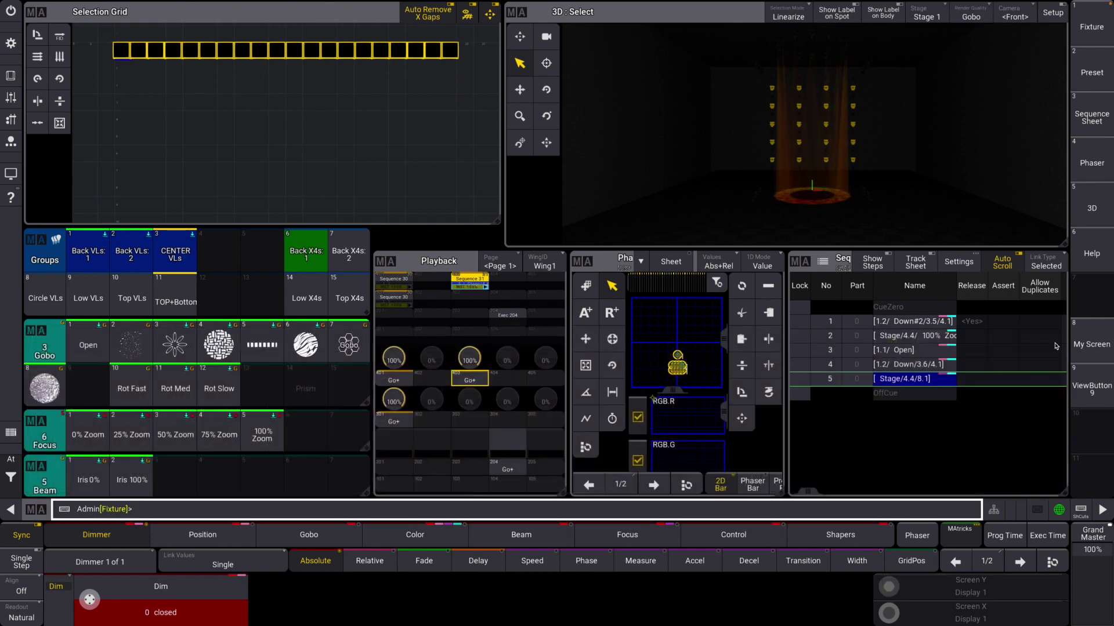
Open the DMX sheet and toggle its tester encoder bar off and back on.
left_click(1091, 71)
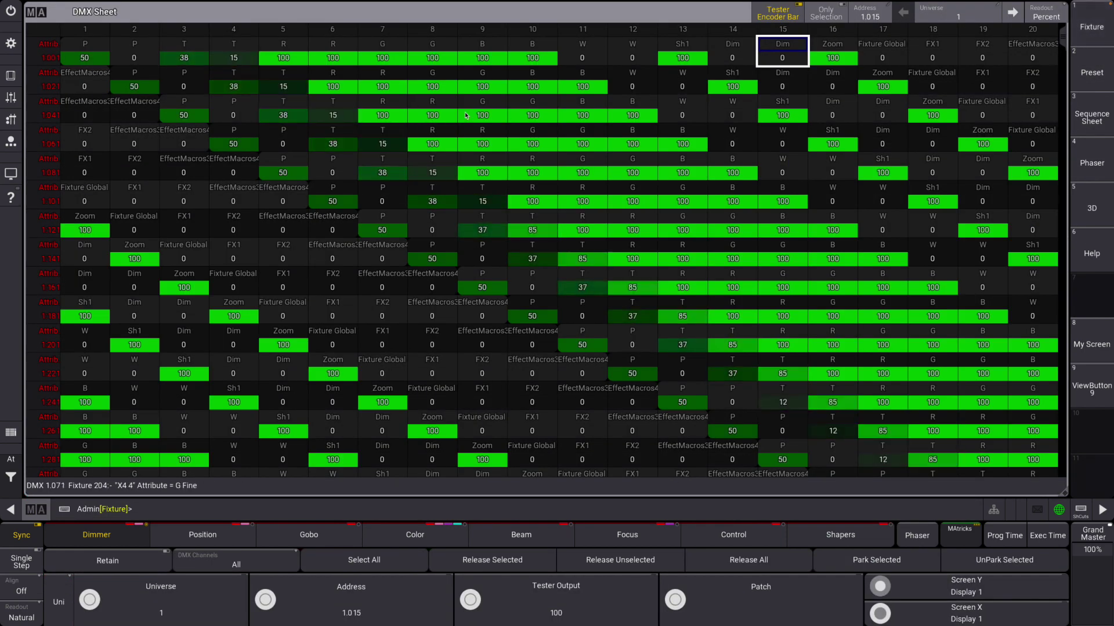
left_click(782, 20)
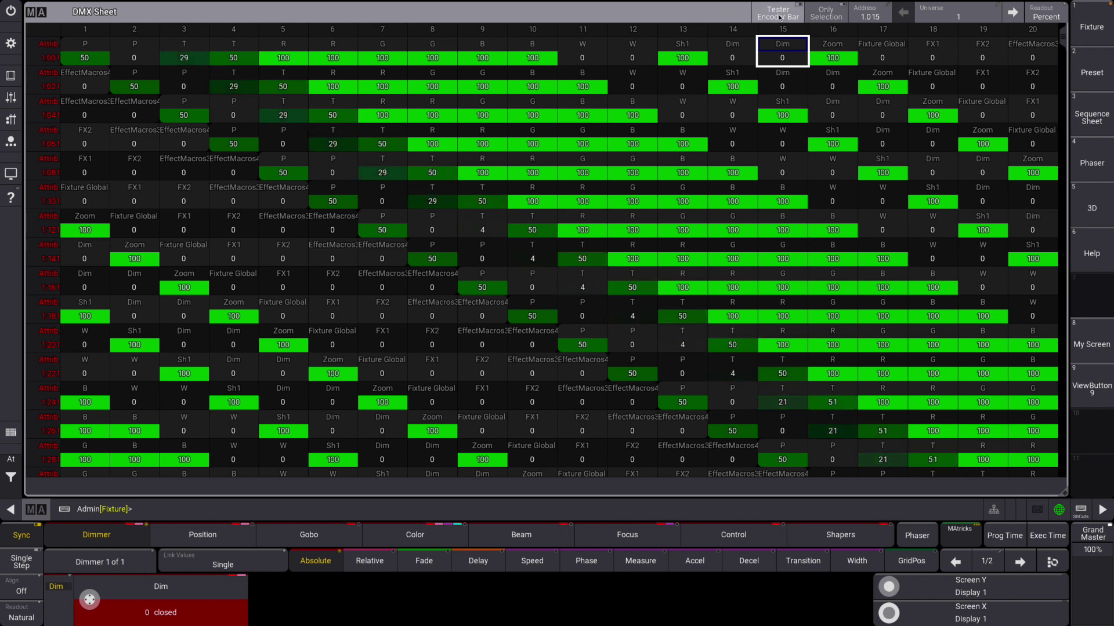
left_click(798, 12)
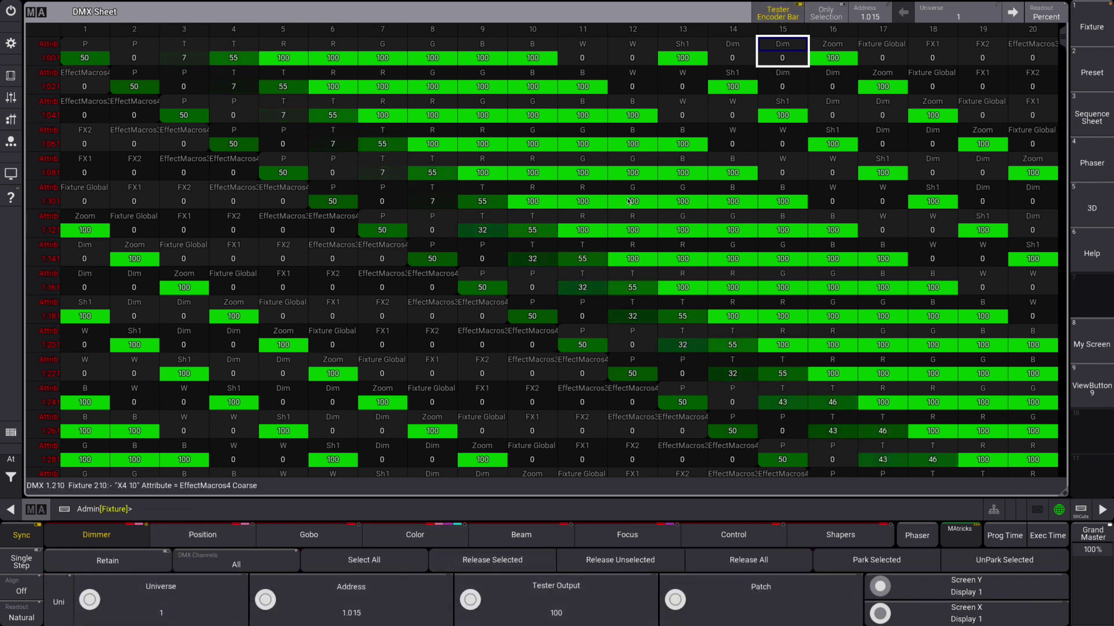
Set the tester output of the X4 1 dimmer channels 1.014 and 1.015 to 0, release all channels and return to the programming view.
left_click_drag(732, 48, 783, 59)
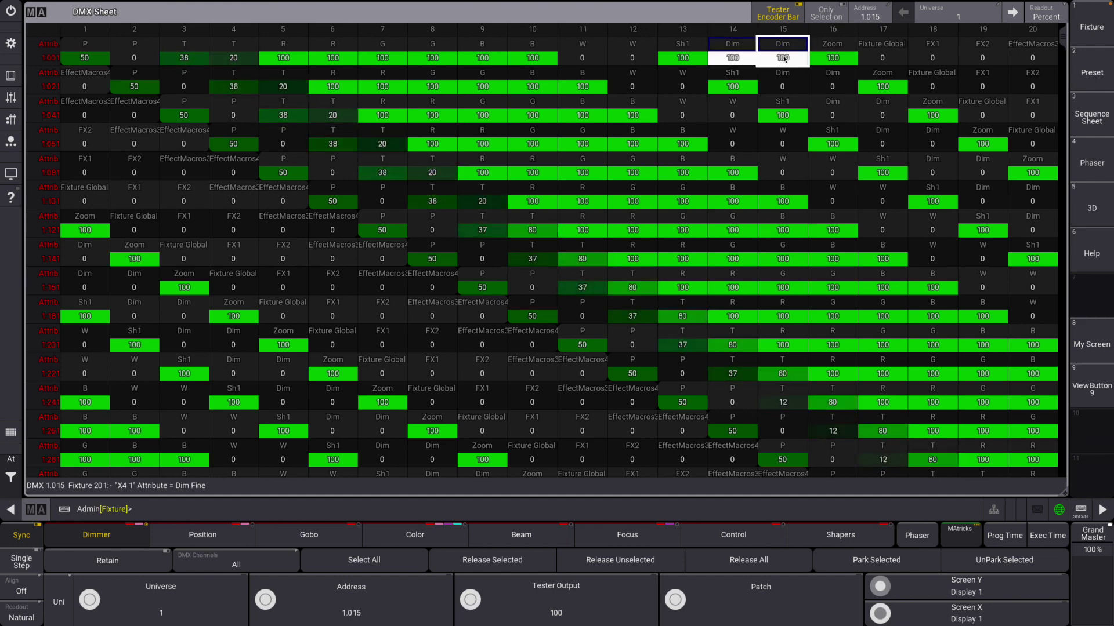
left_click(555, 600)
left_click(445, 365)
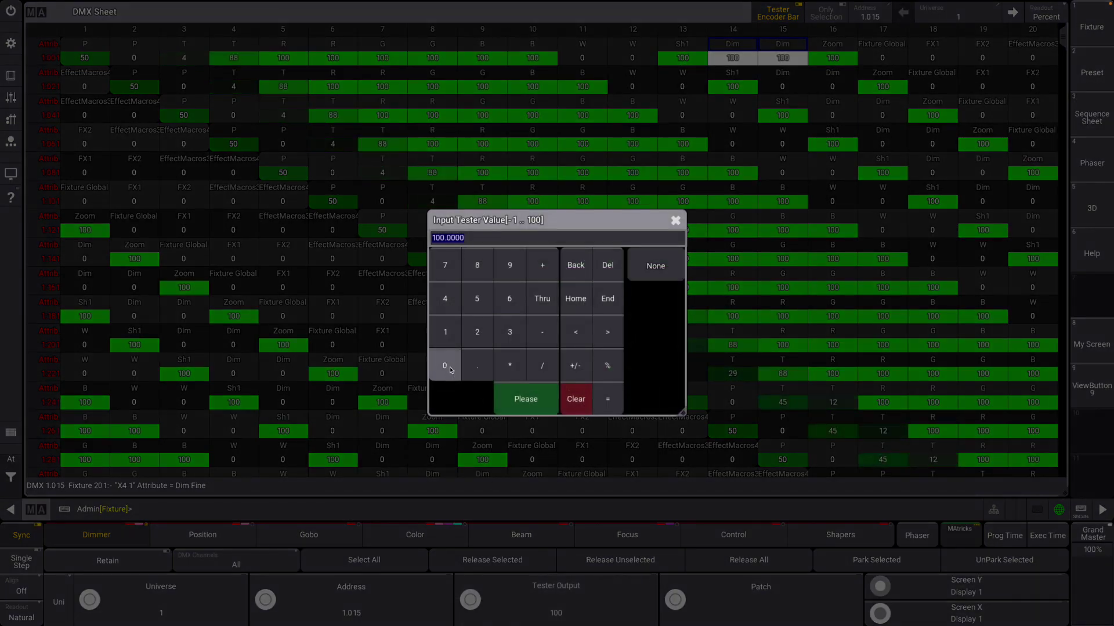
left_click(526, 400)
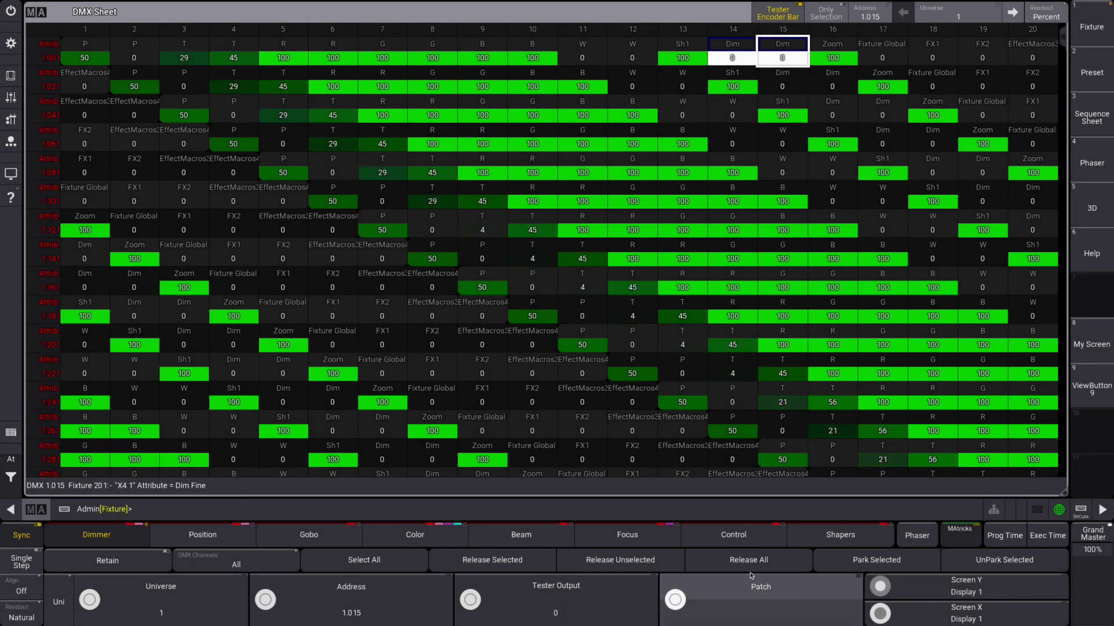
left_click(748, 560)
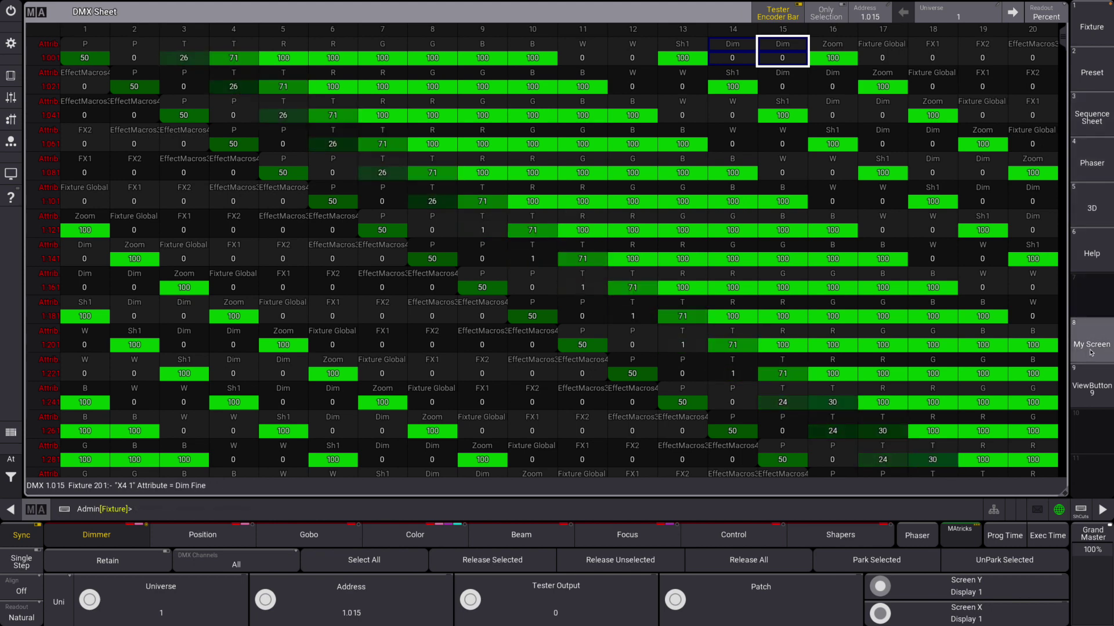
left_click(1092, 390)
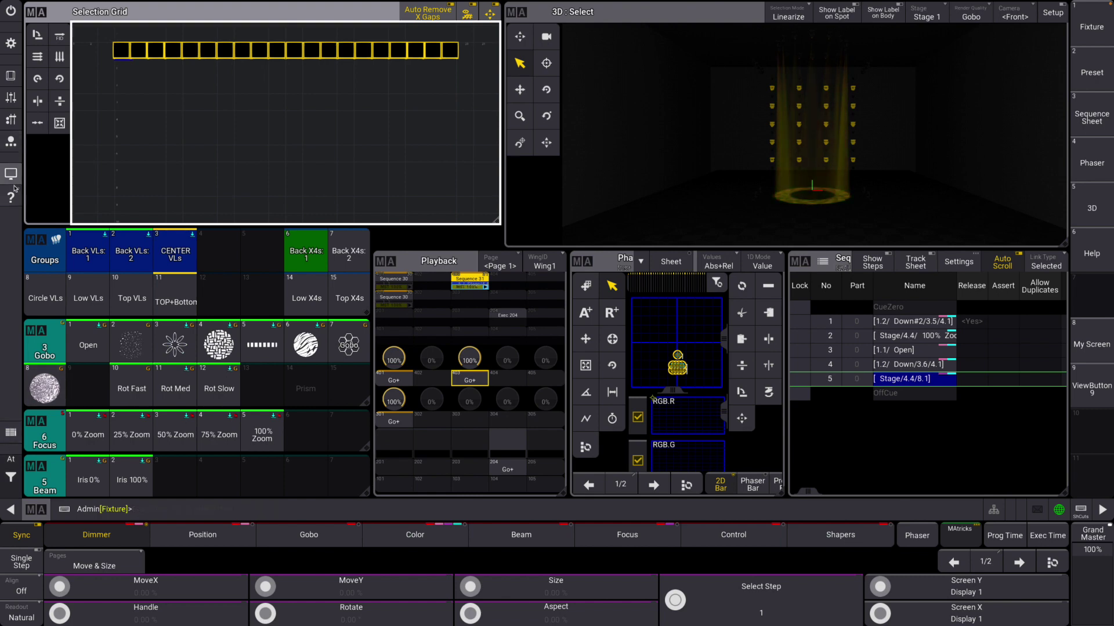
Examine the preset and cue update modes offered by the Update command.
left_click(10, 76)
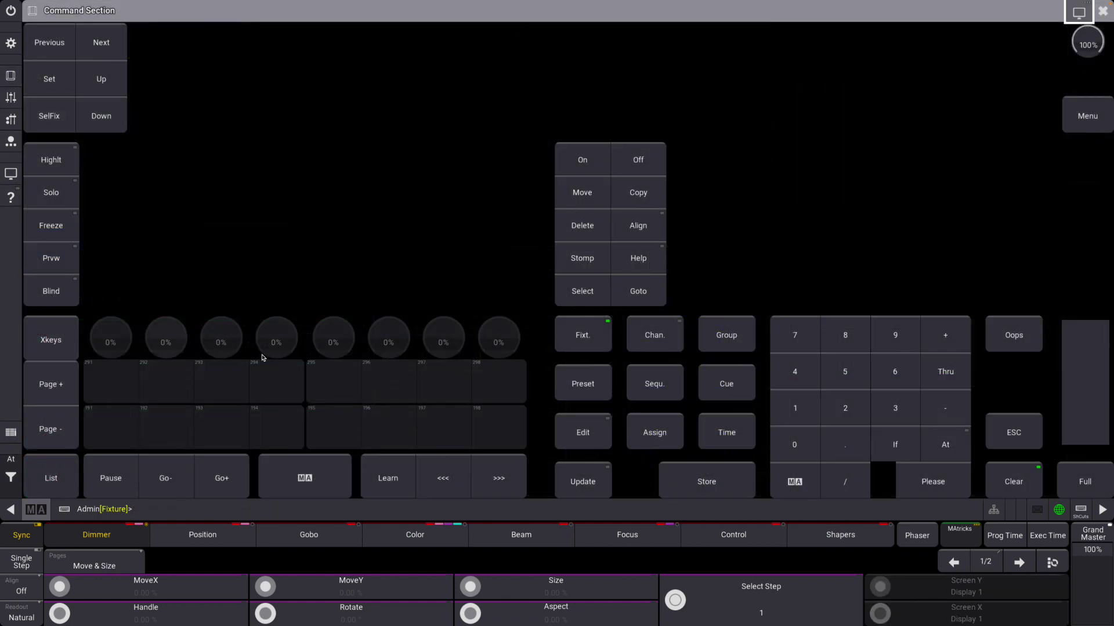
left_click(584, 481)
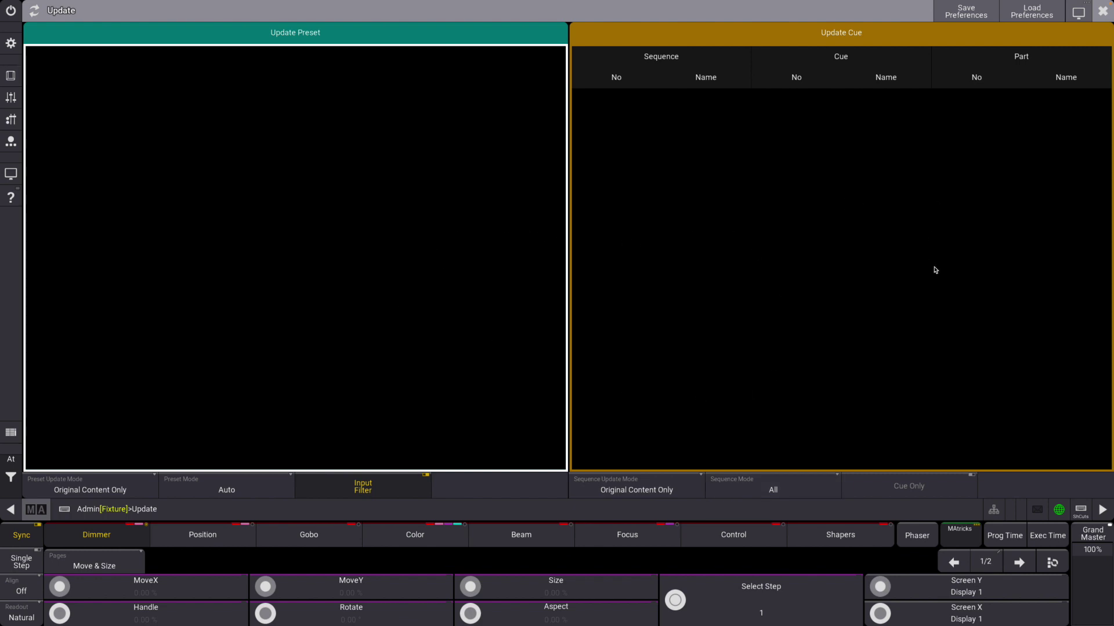
left_click(1103, 12)
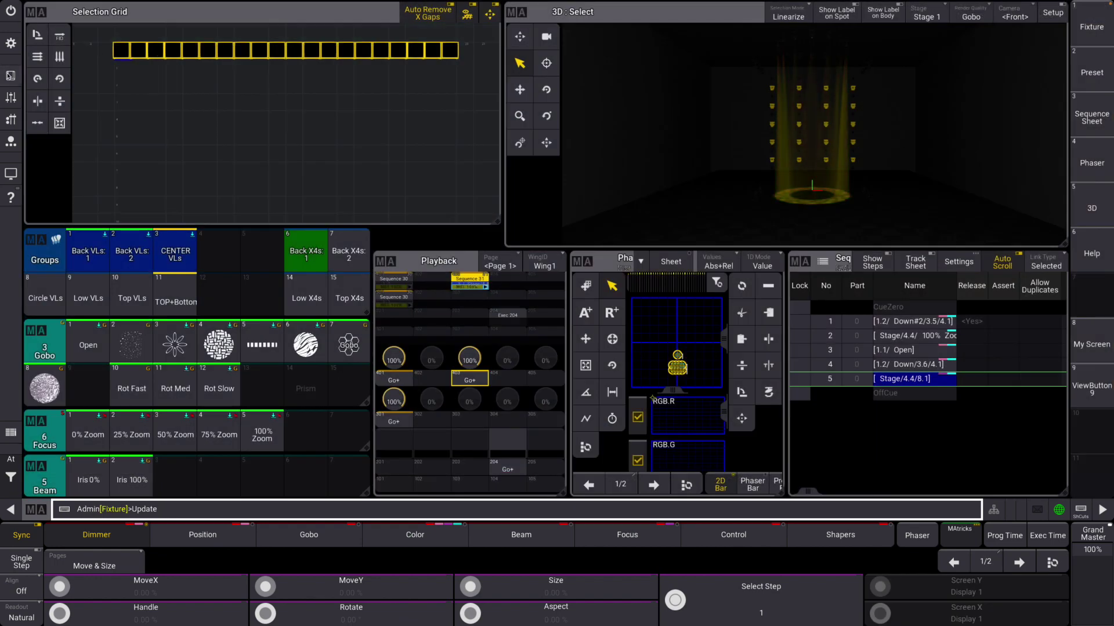
Examine the Store command's settings for data source, selection use and presets without storing anything.
left_click(10, 75)
left_click(696, 474)
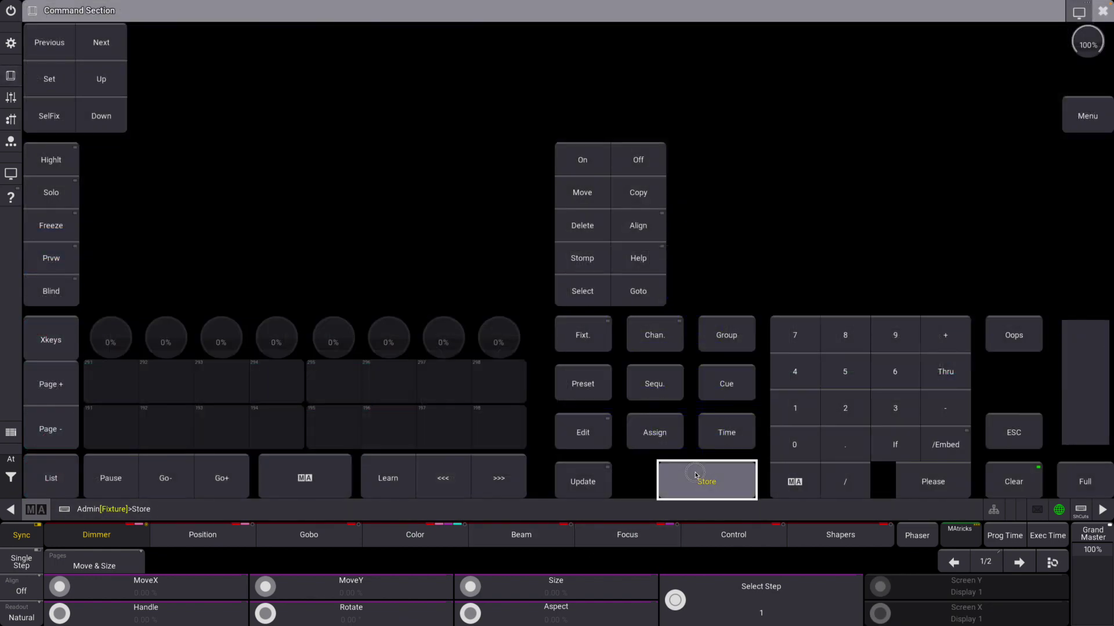
left_click(696, 475)
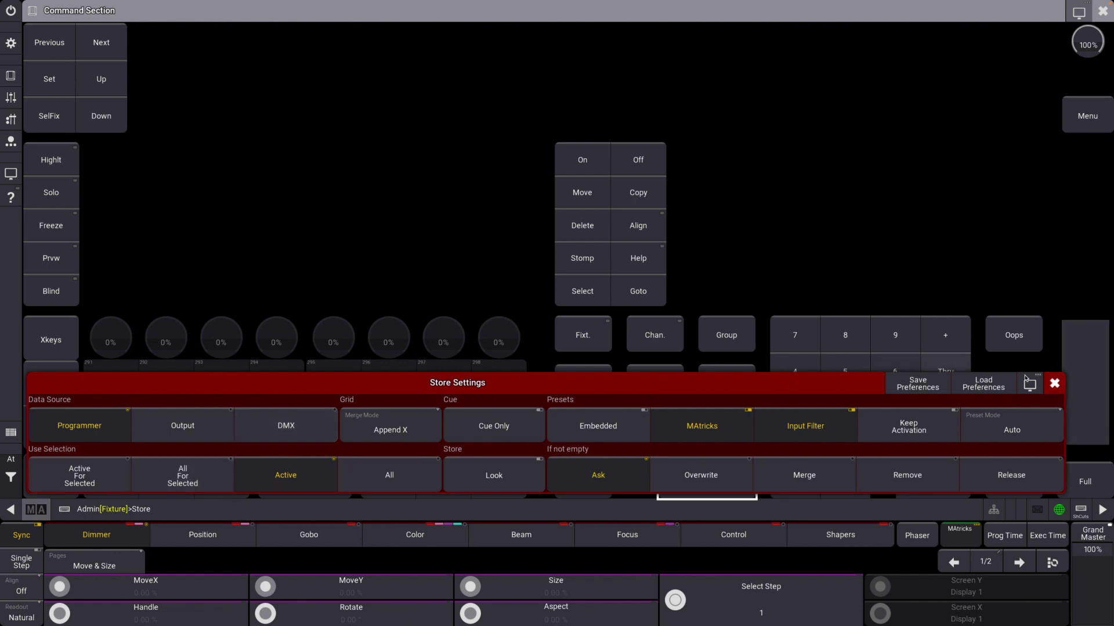
left_click(1055, 384)
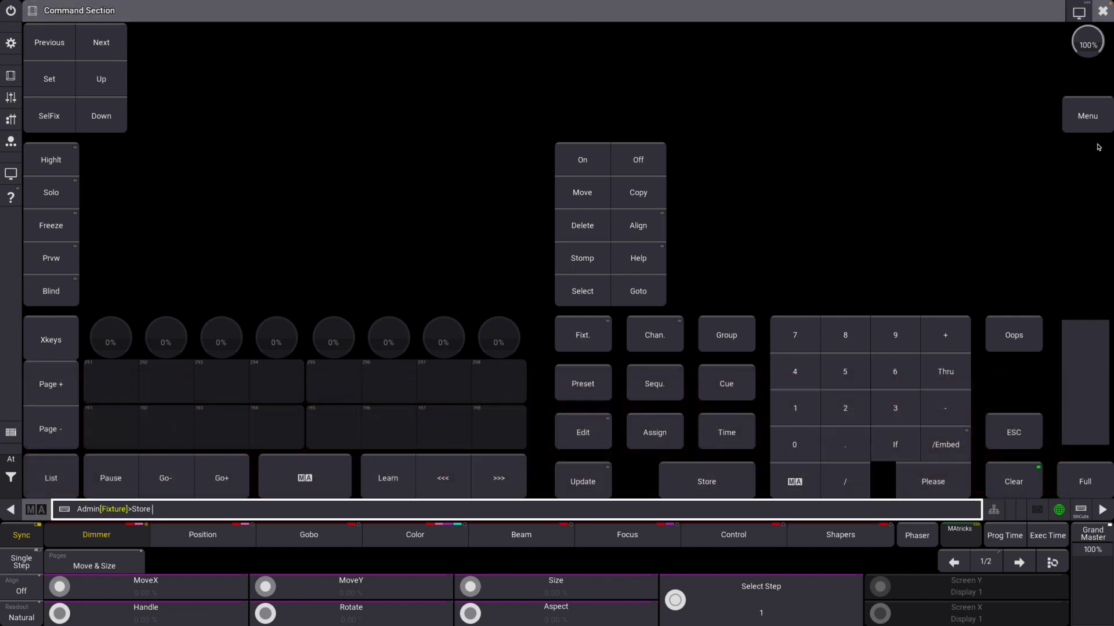
left_click(1102, 13)
Open the Stage 1 patch and start inserting a new fixture in the empty row after X4 24.
left_click(11, 43)
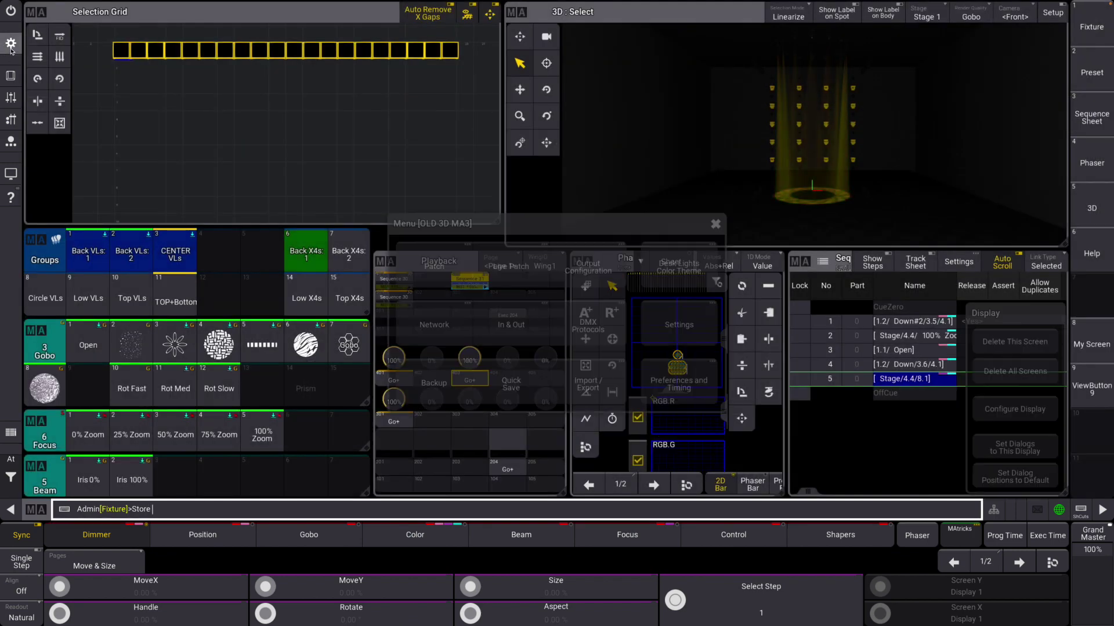
left_click(434, 266)
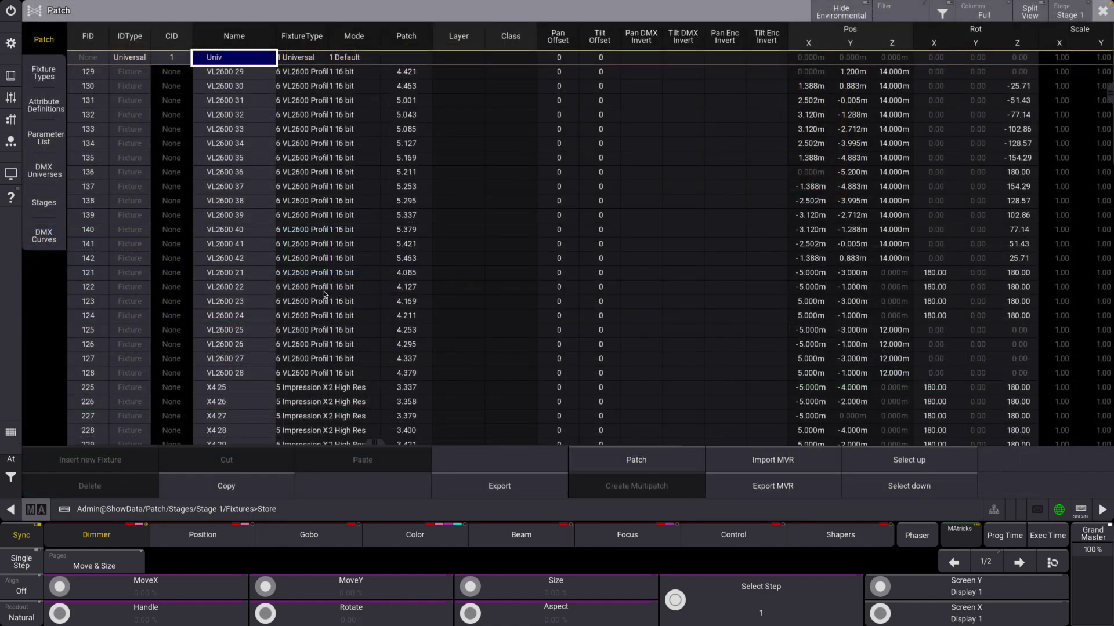
left_click_drag(1108, 110, 1108, 366)
left_click(241, 439)
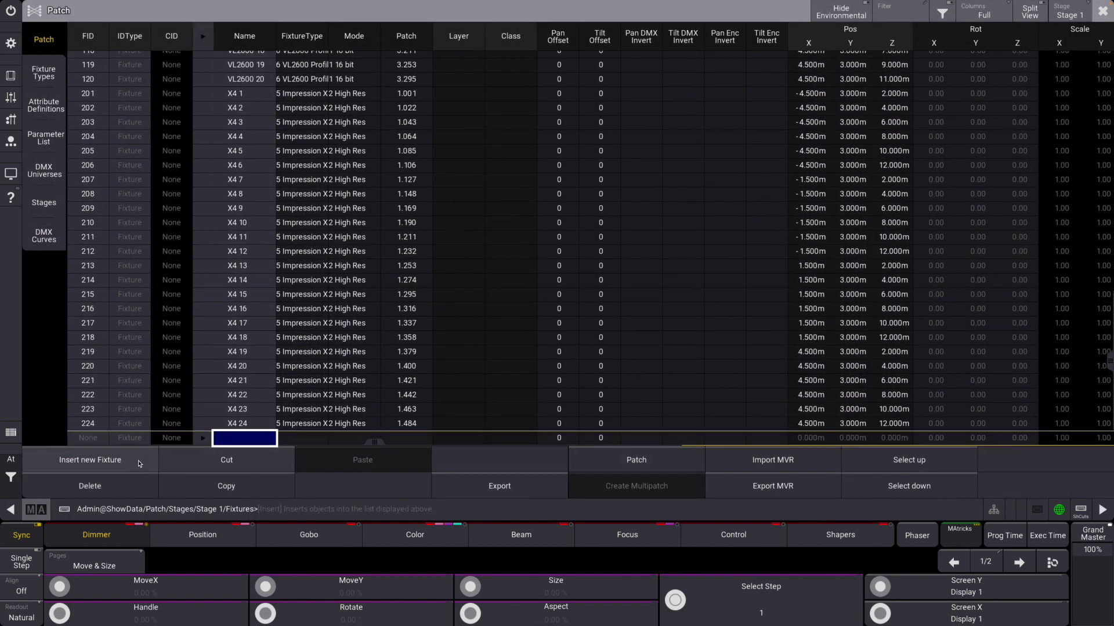
left_click(139, 464)
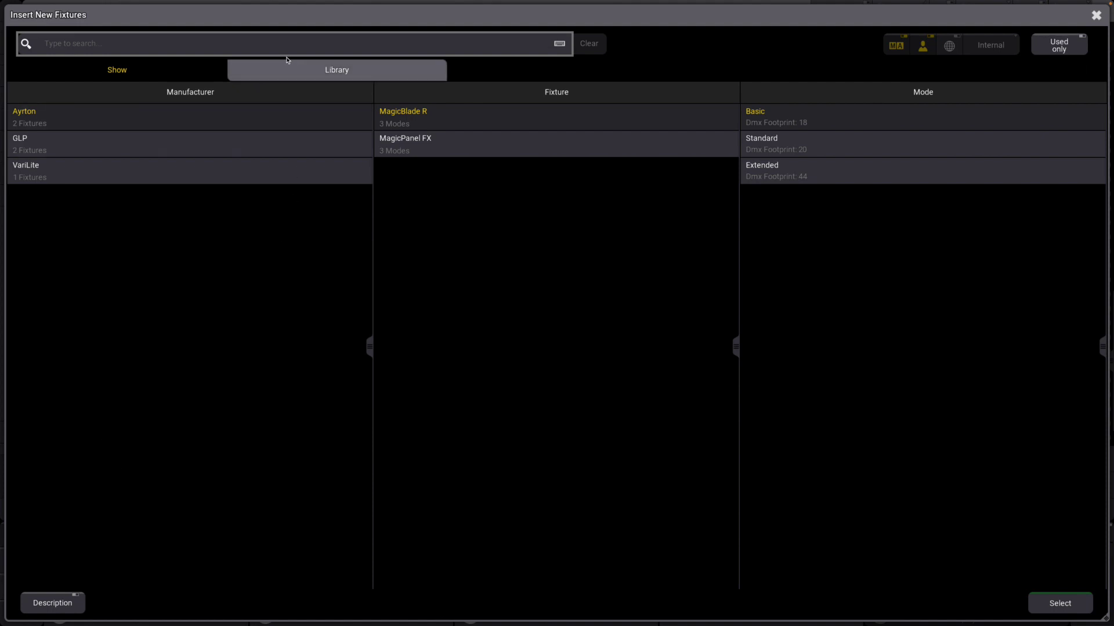
Search the fixture library for "dimmer" and choose the Generic Dimmer in Mode 0 for the new fixture.
left_click(270, 47)
type("dl")
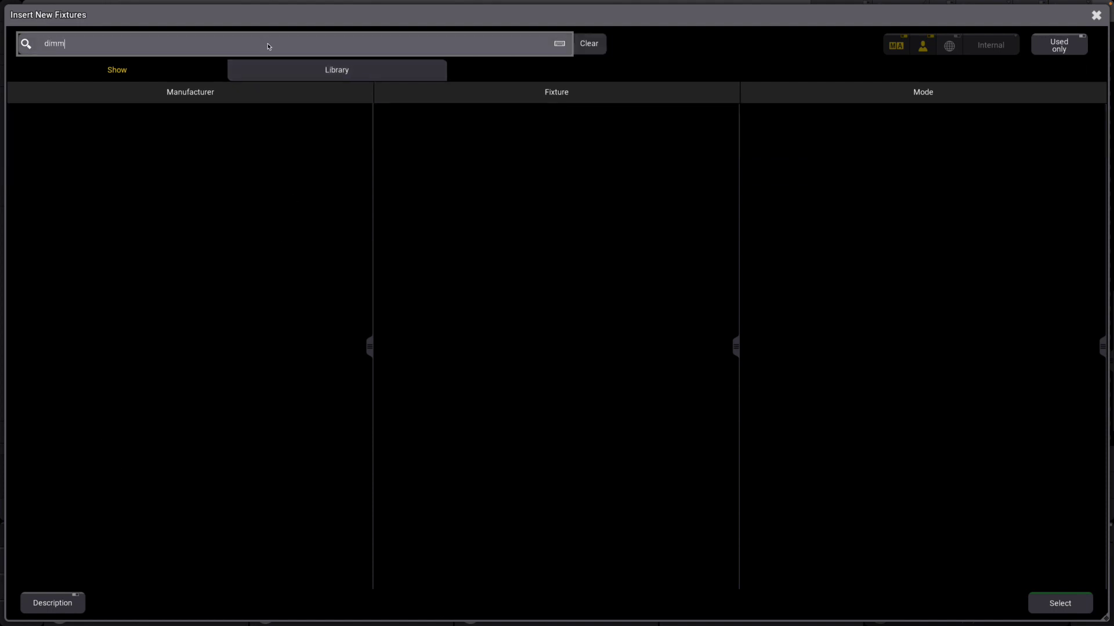
left_click(326, 66)
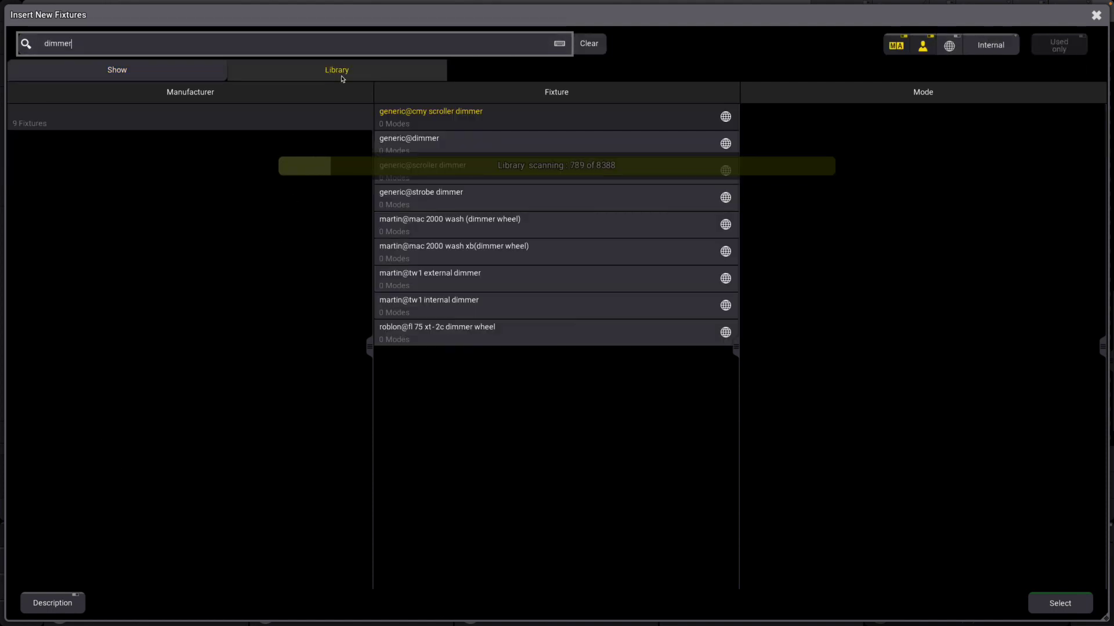
left_click(492, 138)
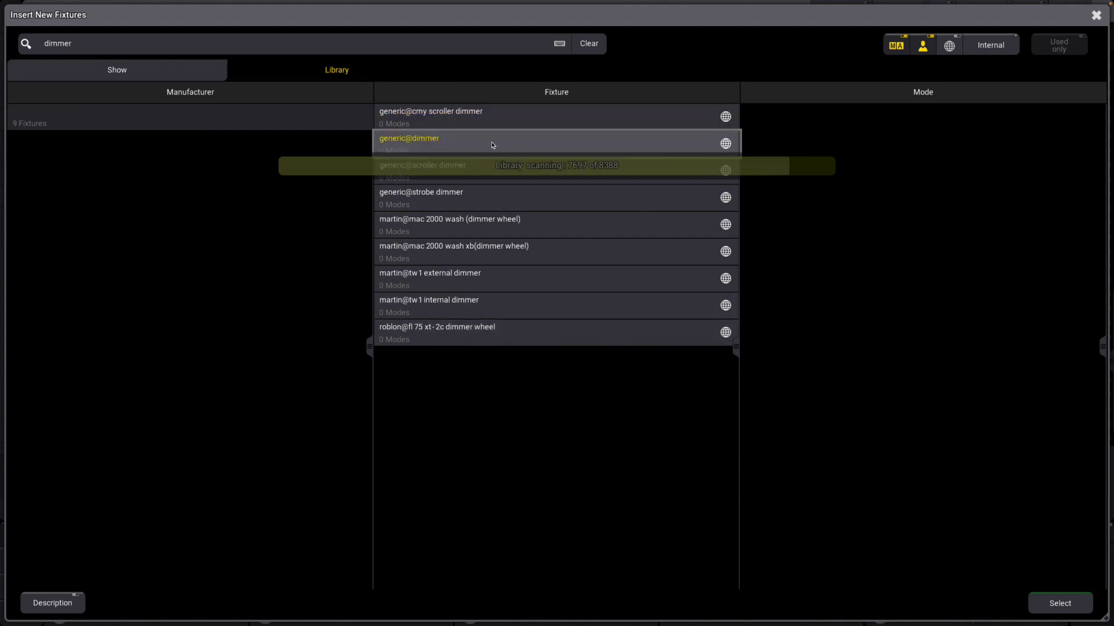
left_click(523, 150)
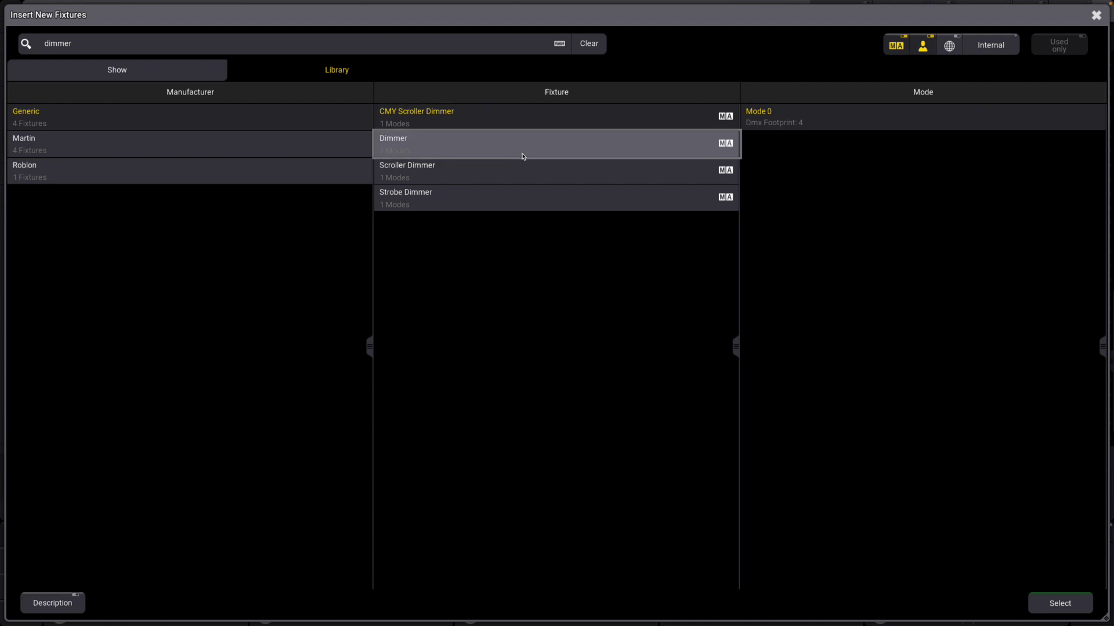
left_click(778, 123)
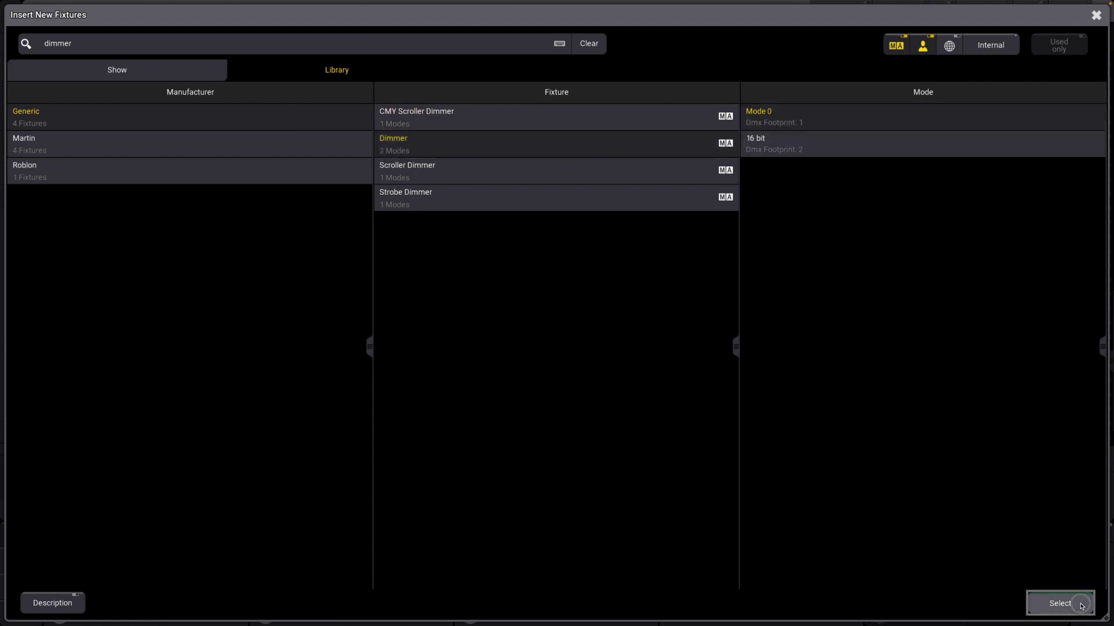
left_click(1061, 603)
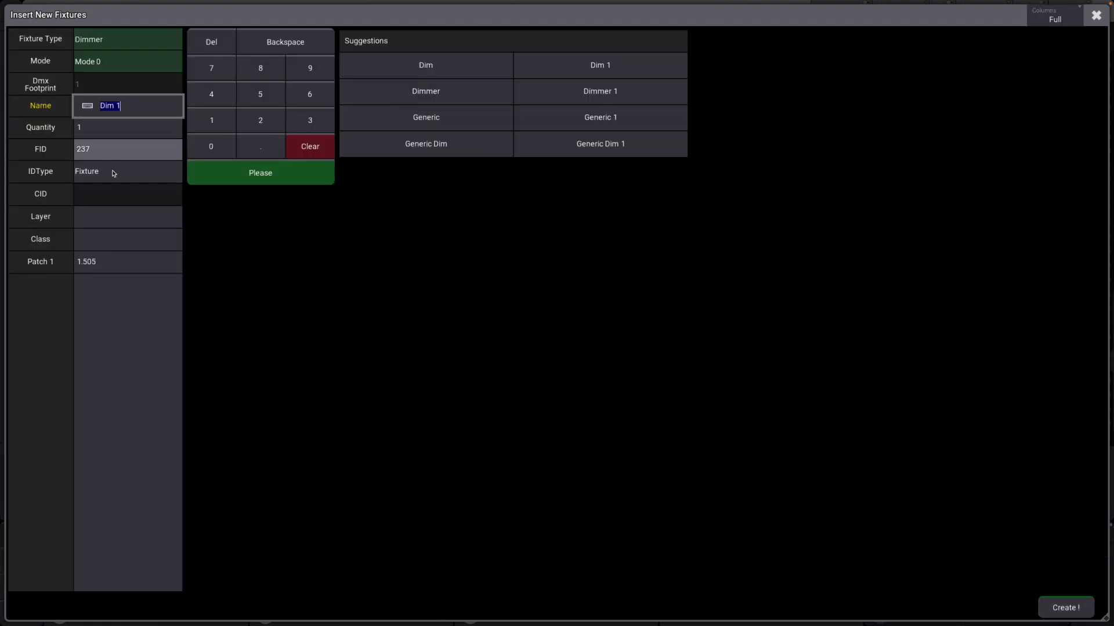
Accept the name Dim 1 and quantity 1 and create the dimmer with FID 237 at patch address 1.505.
left_click(239, 183)
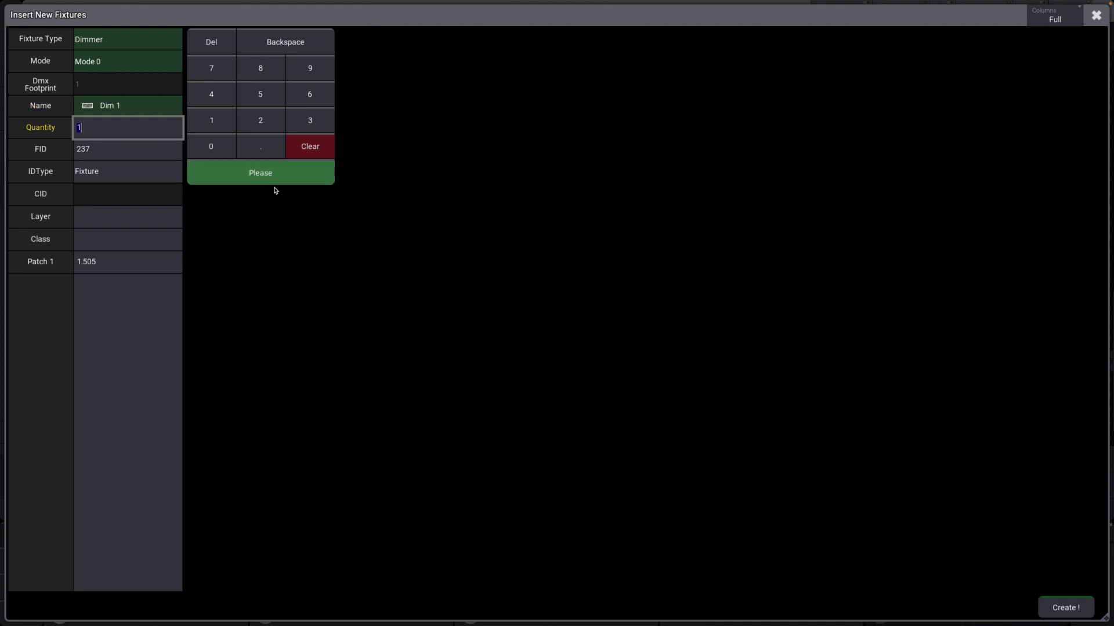
left_click(144, 268)
left_click(1064, 607)
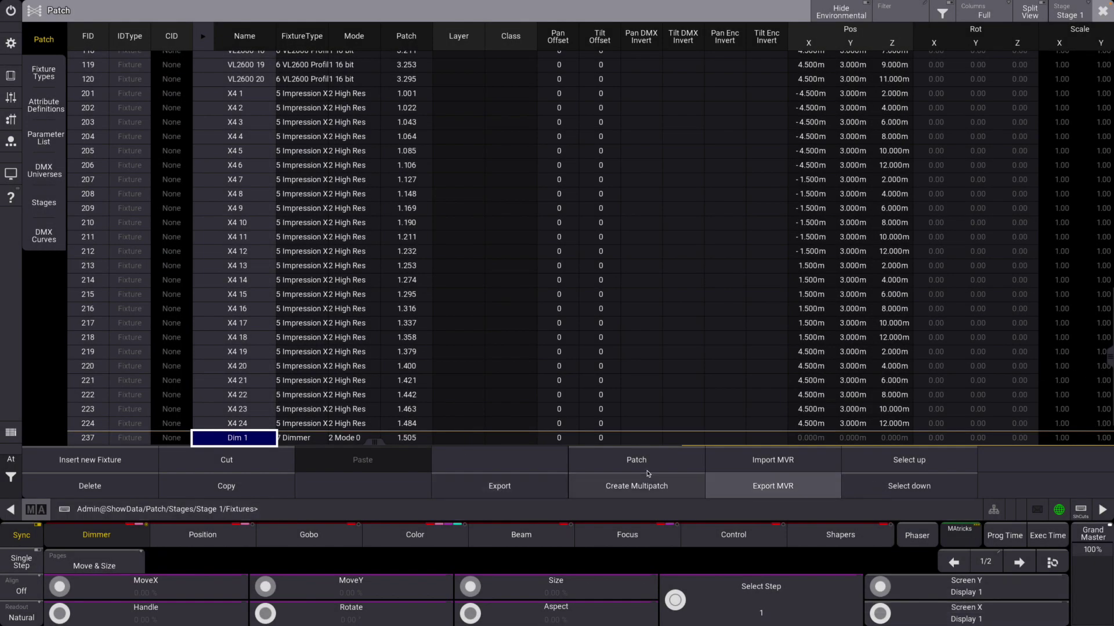
Create 8 multipatch fixtures for the Dim 1 fixture.
scroll(1110, 355, "down", 1)
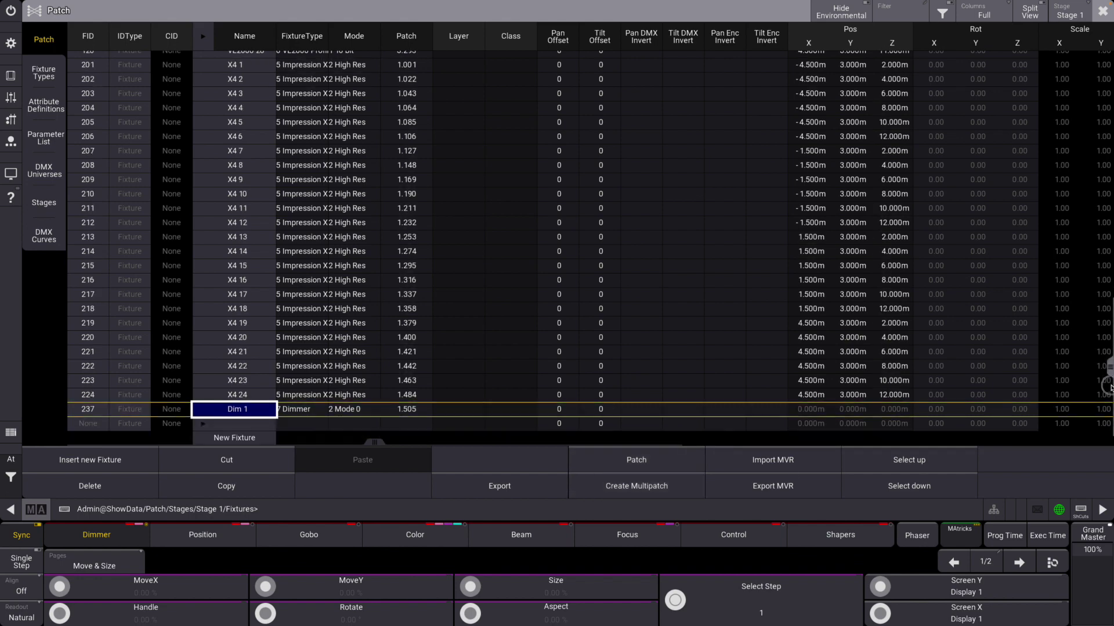
left_click(623, 494)
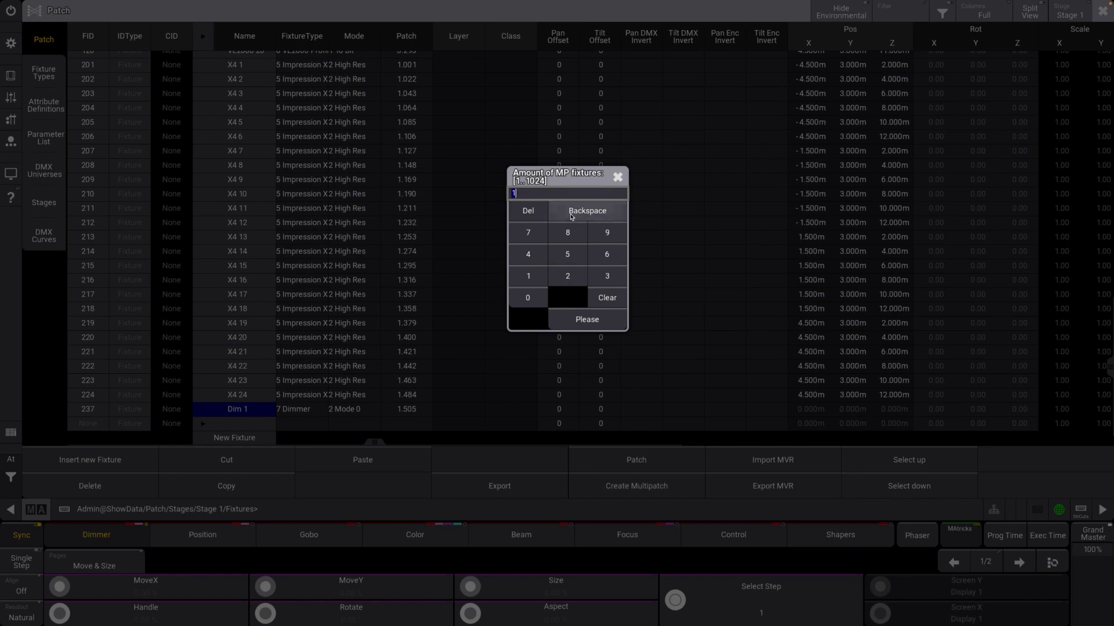
left_click(572, 232)
left_click(599, 326)
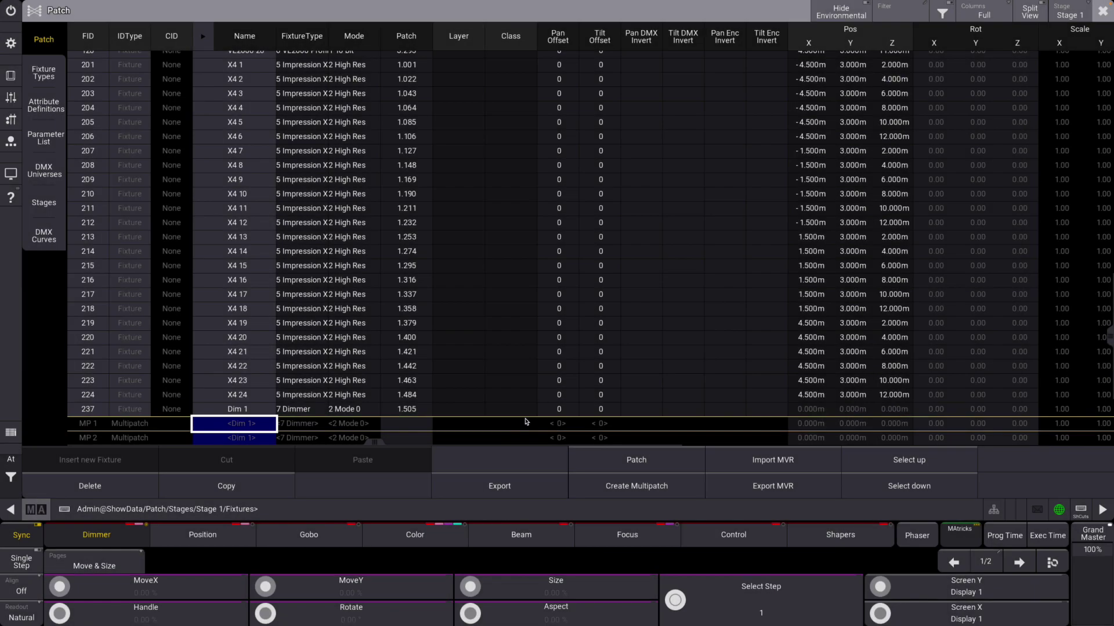
Patch all eight Dim 1 multipatch fixtures to universe 10, using consecutive addresses 10.001 to 10.008.
scroll(464, 429, "down", 3)
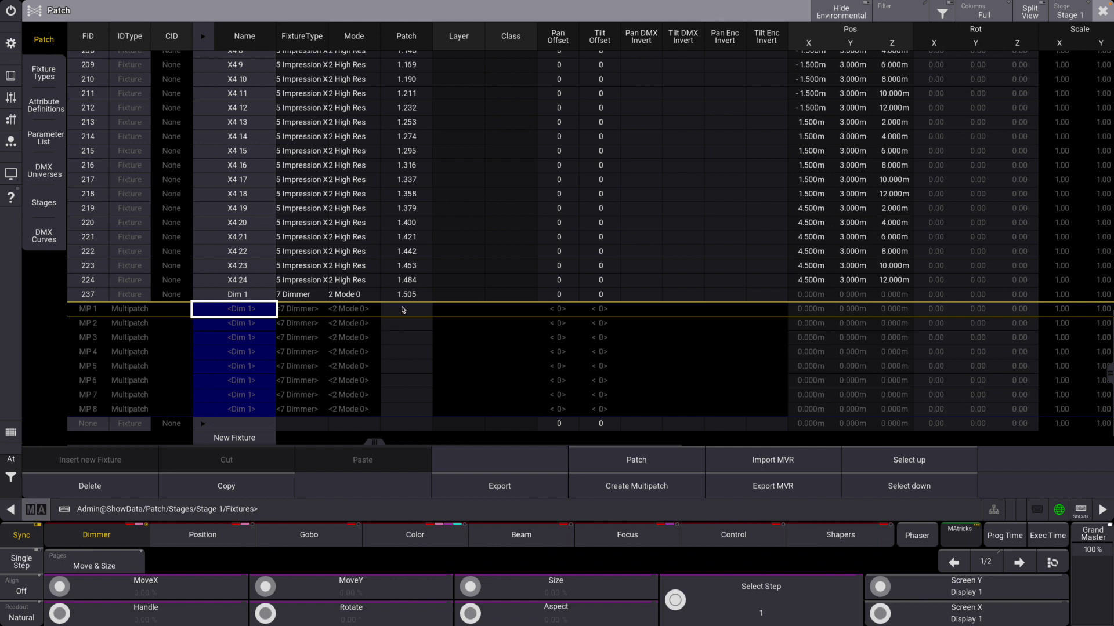
left_click_drag(393, 316, 420, 412)
left_click(419, 413)
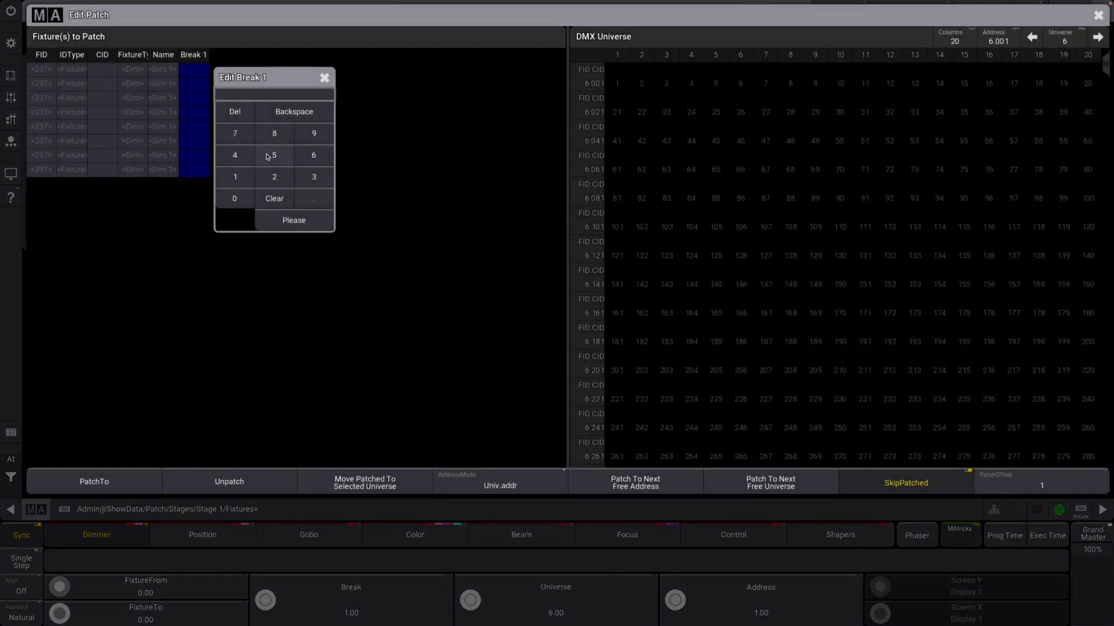
left_click(235, 177)
left_click(234, 199)
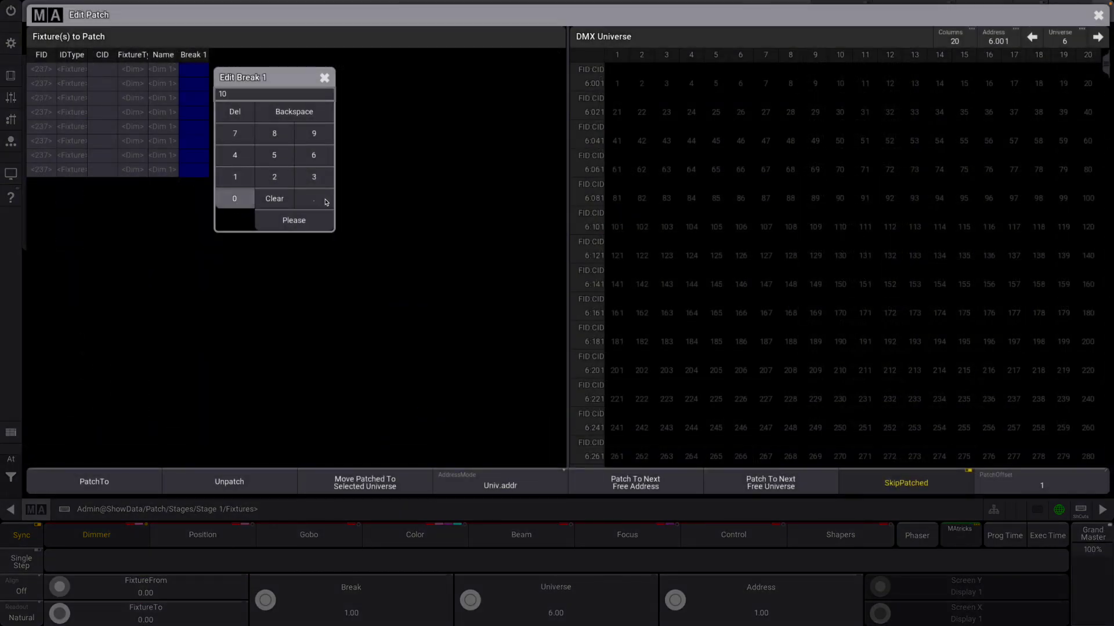
left_click(293, 220)
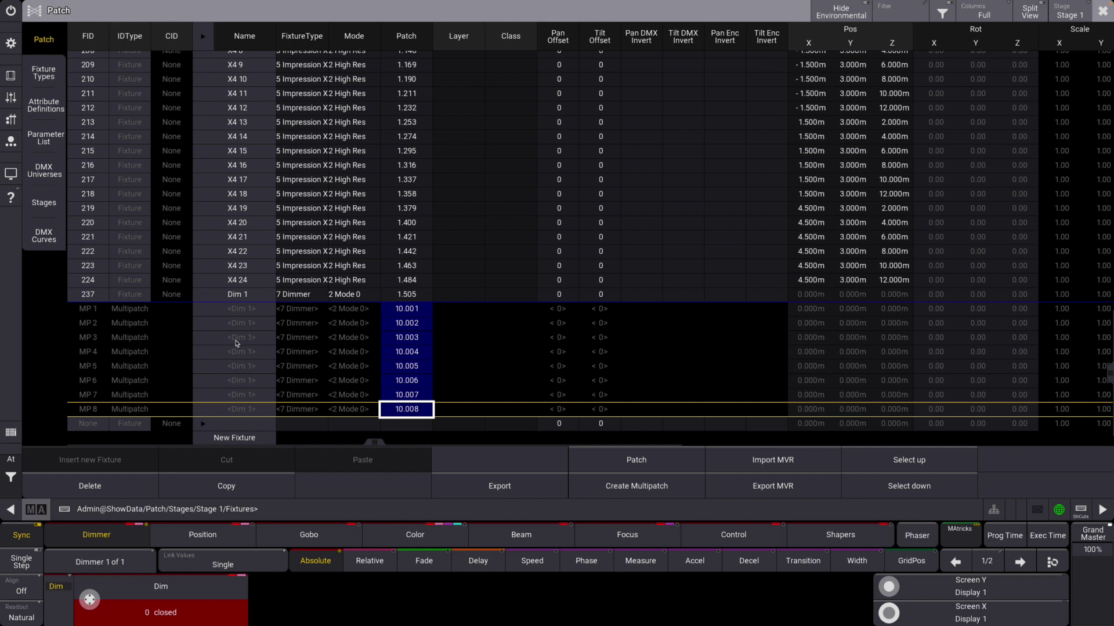